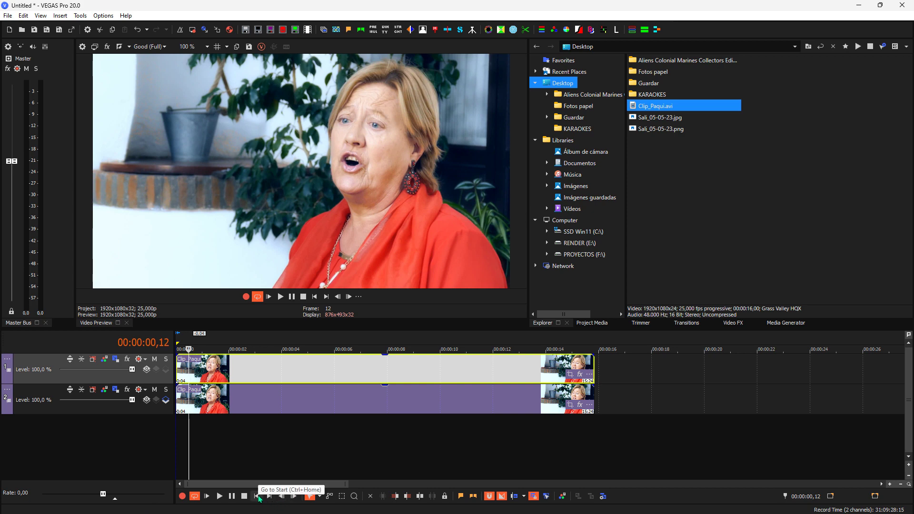
Step: Open Motion Tracking for the upper track's clip at the start of the timeline and add a mask region
{"action": "left_click", "coordinate": [257, 496]}
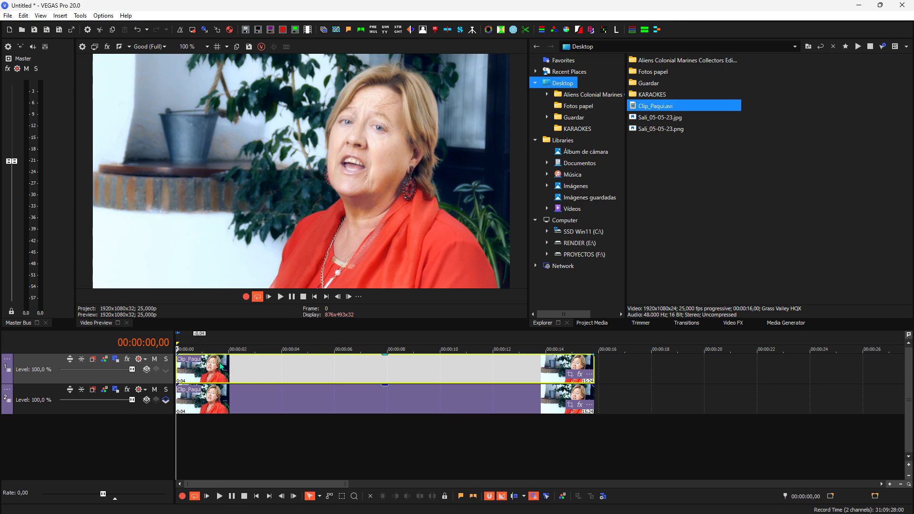
{"action": "left_click", "coordinate": [79, 16]}
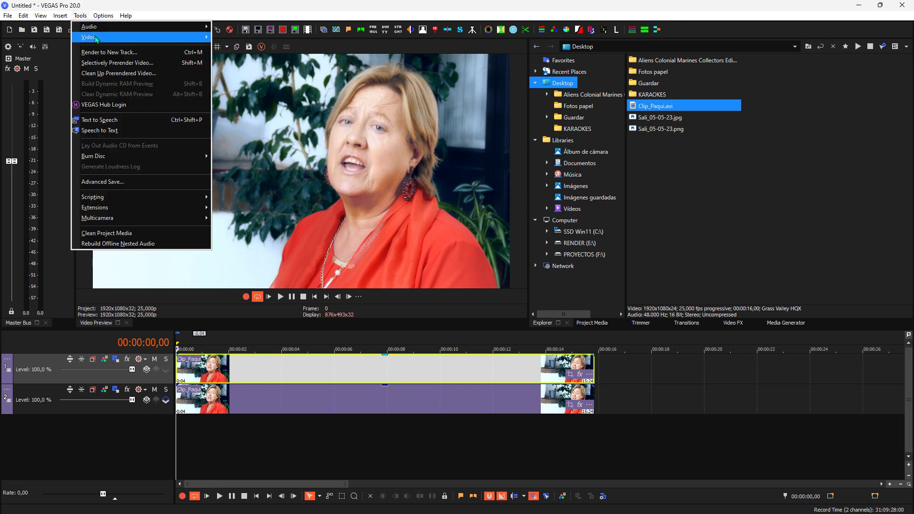
{"action": "mouse_move", "coordinate": [100, 38]}
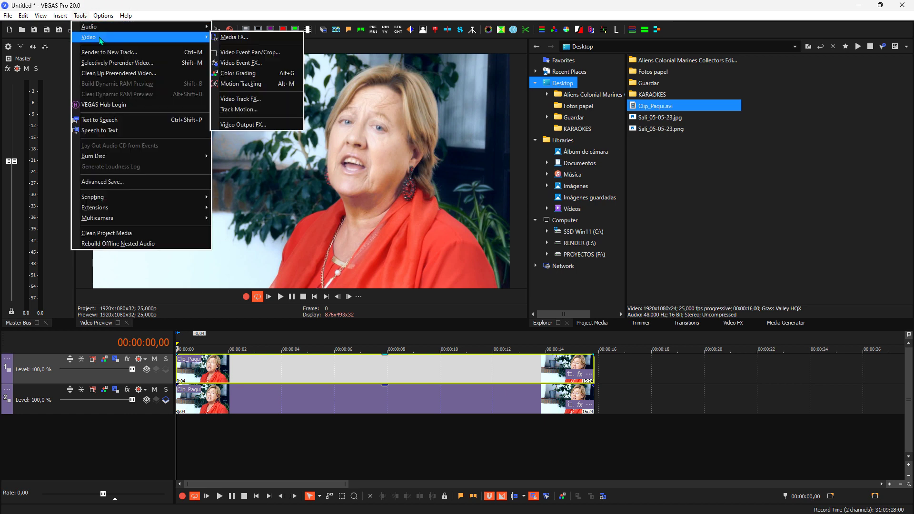
{"action": "left_click", "coordinate": [237, 85]}
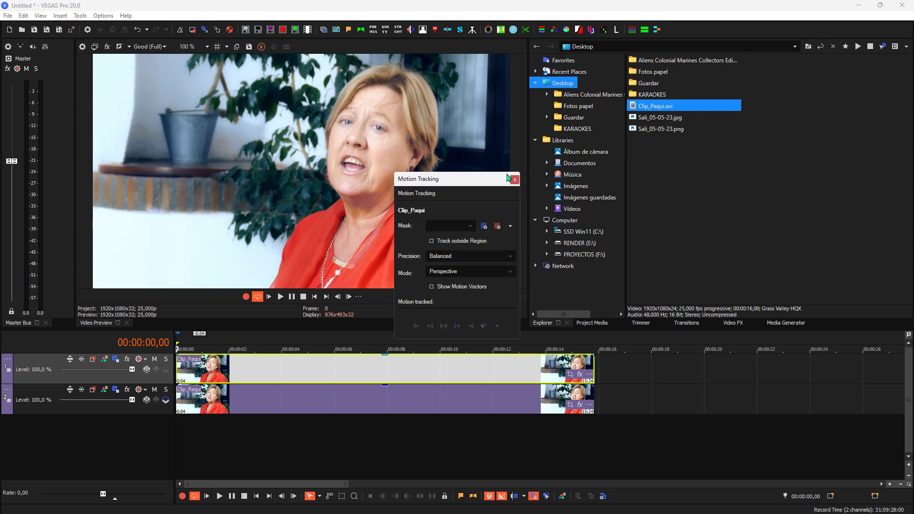
{"action": "left_click_drag", "start_coordinate": [472, 183], "coordinate": [613, 117]}
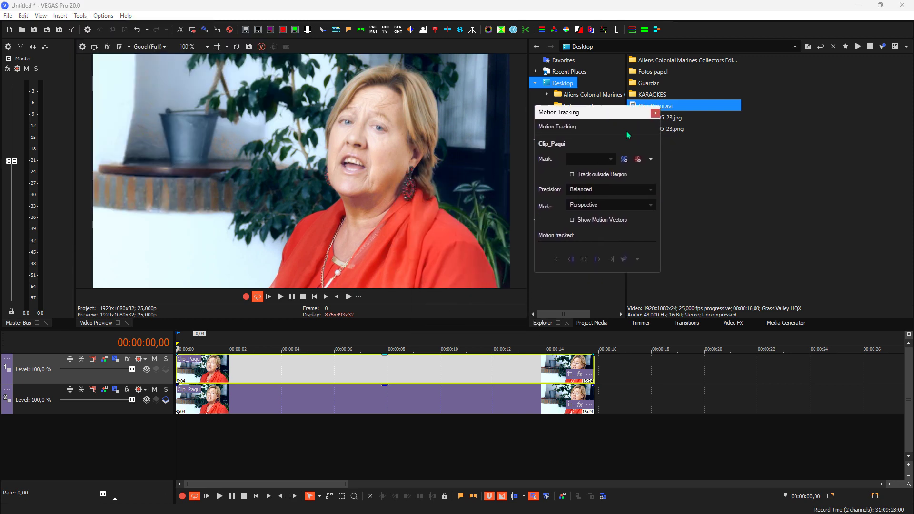
{"action": "left_click", "coordinate": [624, 160]}
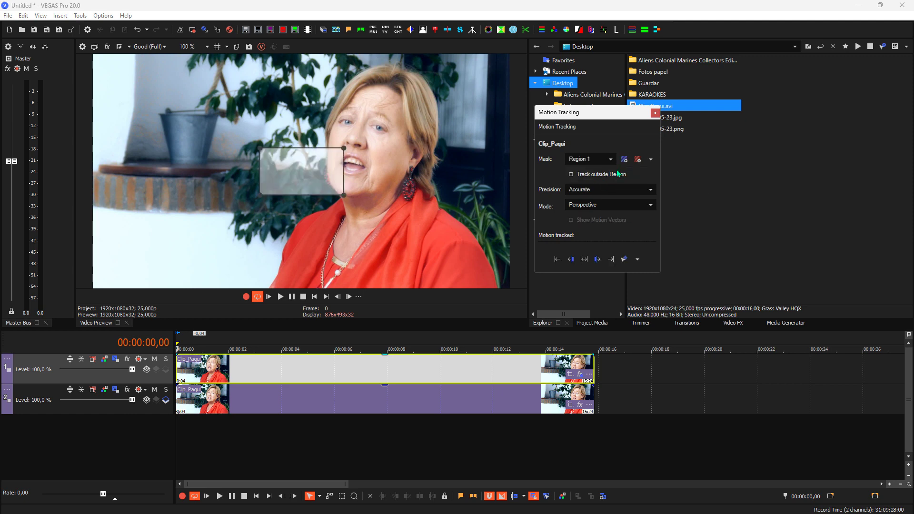
Step: Reshape the tracking region into a trapezoid from above the woman's head down to the frame's lower edge, enclosing her body
{"action": "left_click_drag", "start_coordinate": [328, 177], "coordinate": [402, 88]}
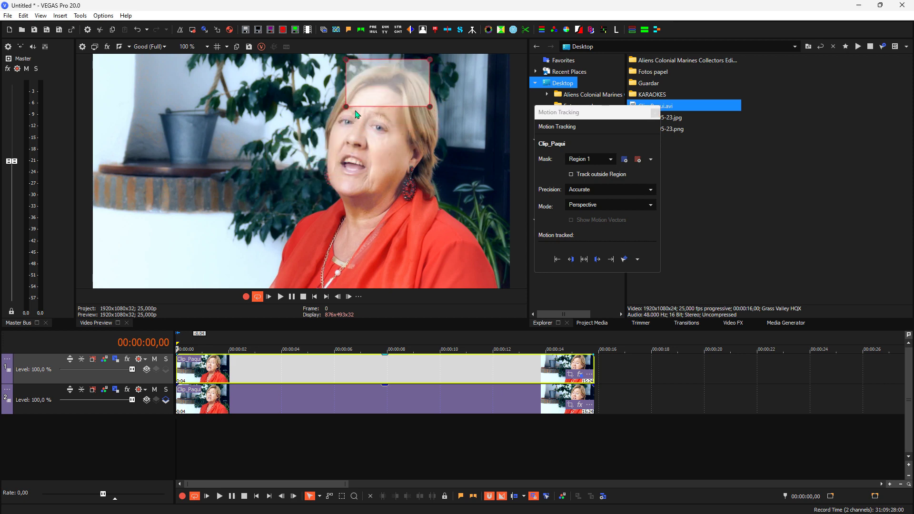
{"action": "left_click_drag", "start_coordinate": [345, 105], "coordinate": [264, 290]}
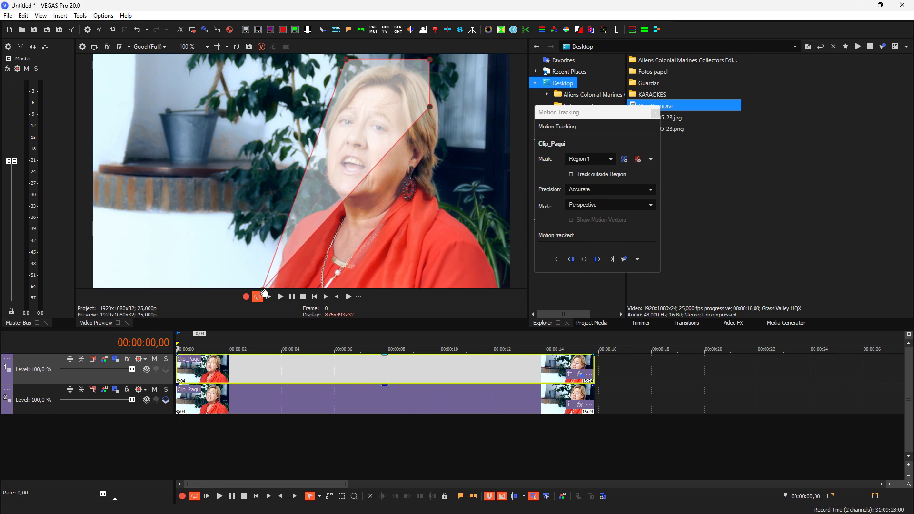
{"action": "left_click_drag", "start_coordinate": [431, 109], "coordinate": [512, 294]}
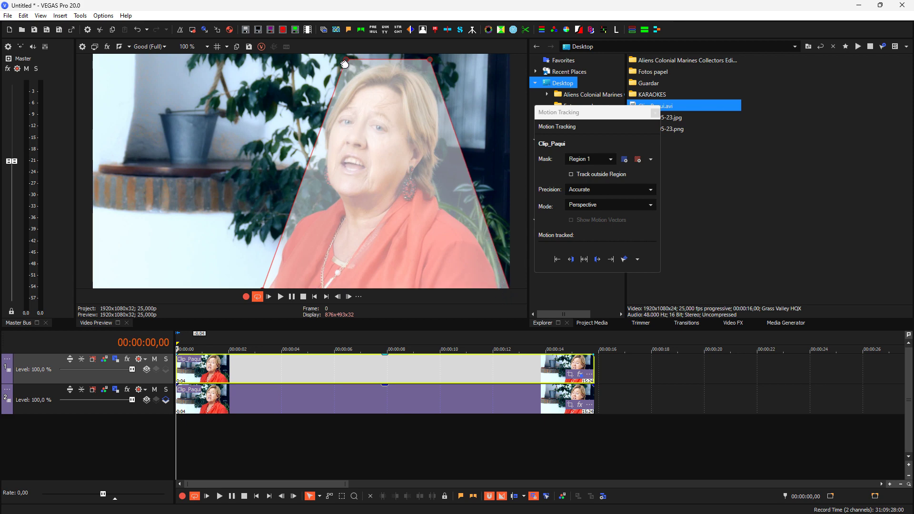
{"action": "left_click_drag", "start_coordinate": [346, 63], "coordinate": [343, 60]}
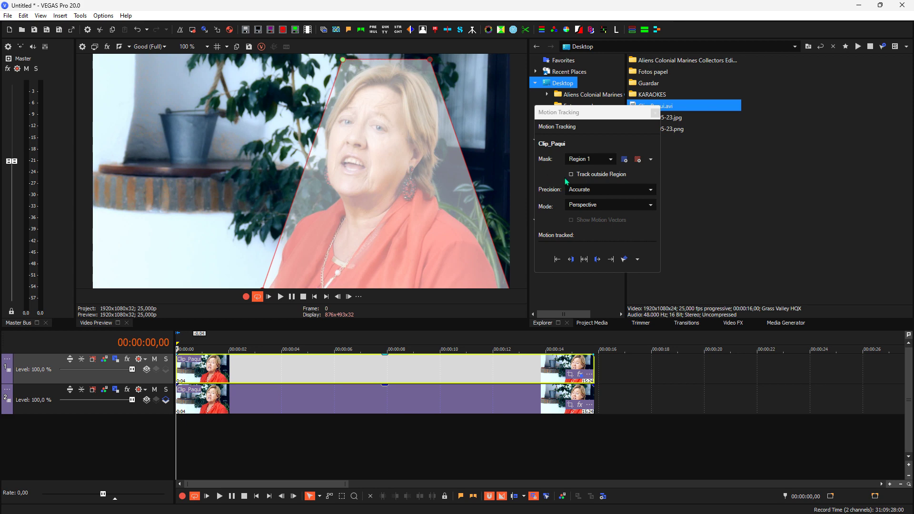
Step: Set the tracking mode to Shape & Location and track the region from the first frame to the clip's end
{"action": "left_click", "coordinate": [599, 206]}
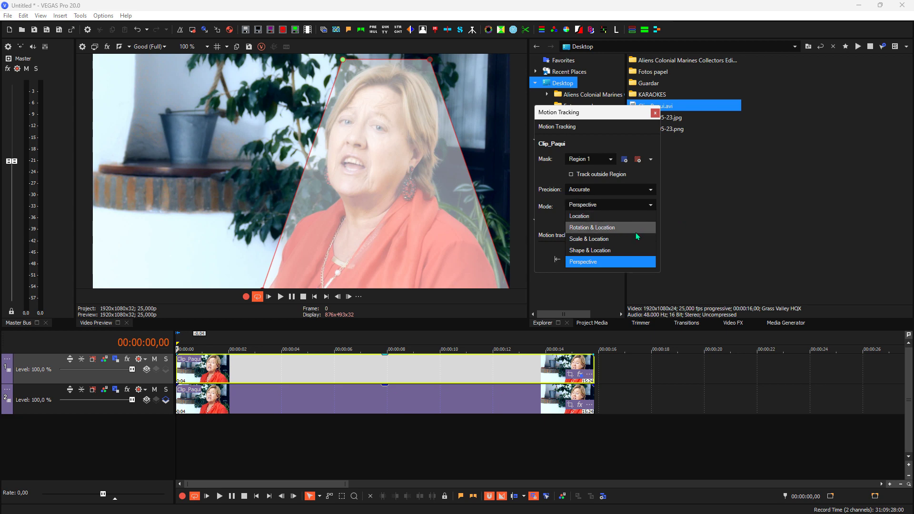
{"action": "left_click", "coordinate": [594, 251]}
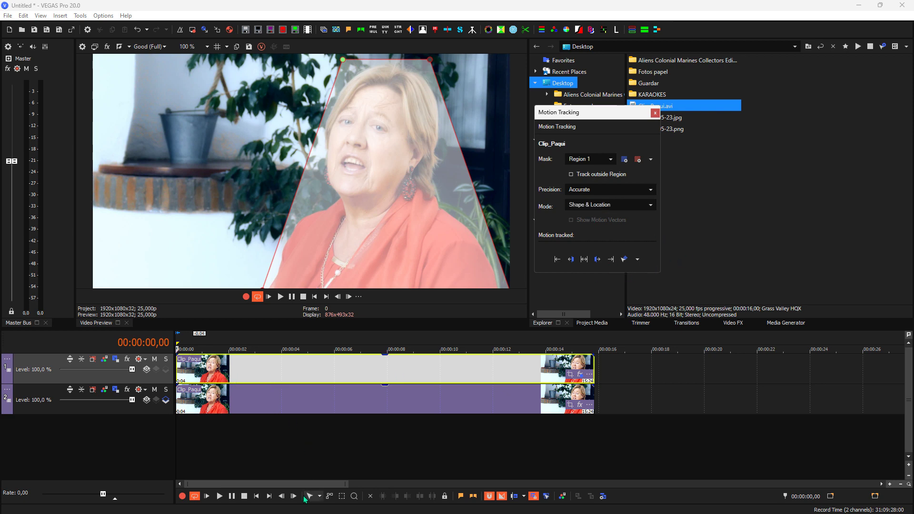
{"action": "left_click", "coordinate": [257, 498]}
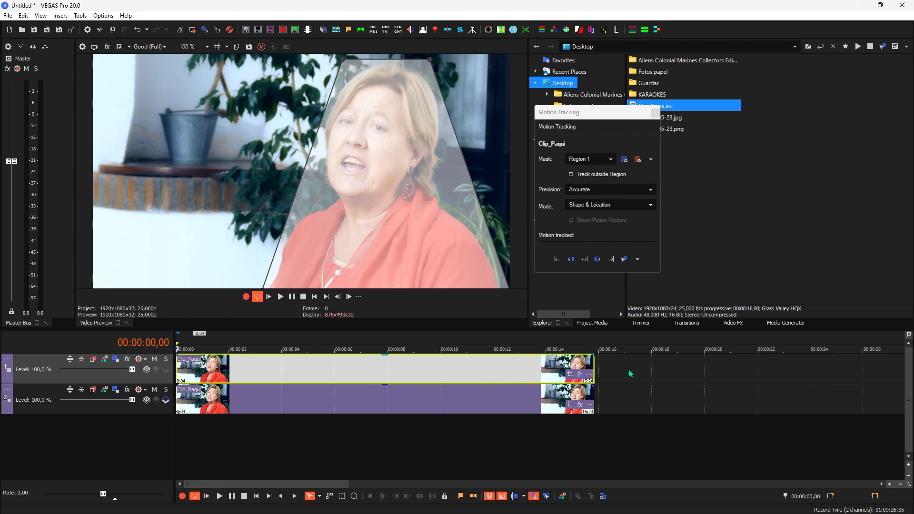
{"action": "left_click", "coordinate": [611, 260]}
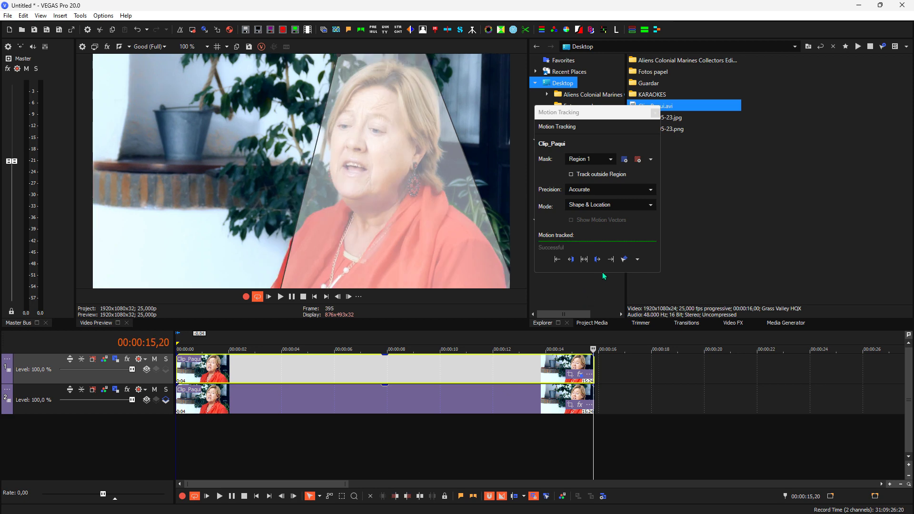
Step: Check how the tracked region follows the woman at several points in the clip, ending back at the timeline start
{"action": "left_click", "coordinate": [328, 442]}
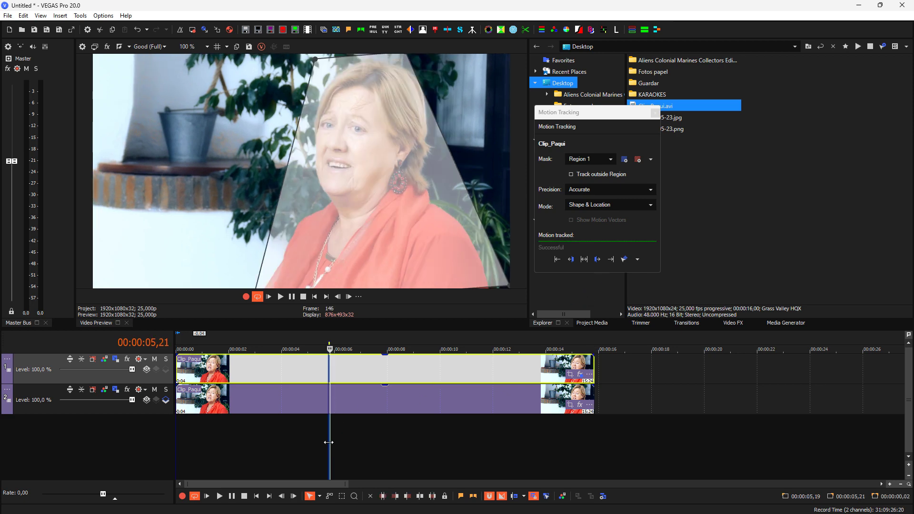
{"action": "left_click", "coordinate": [273, 447]}
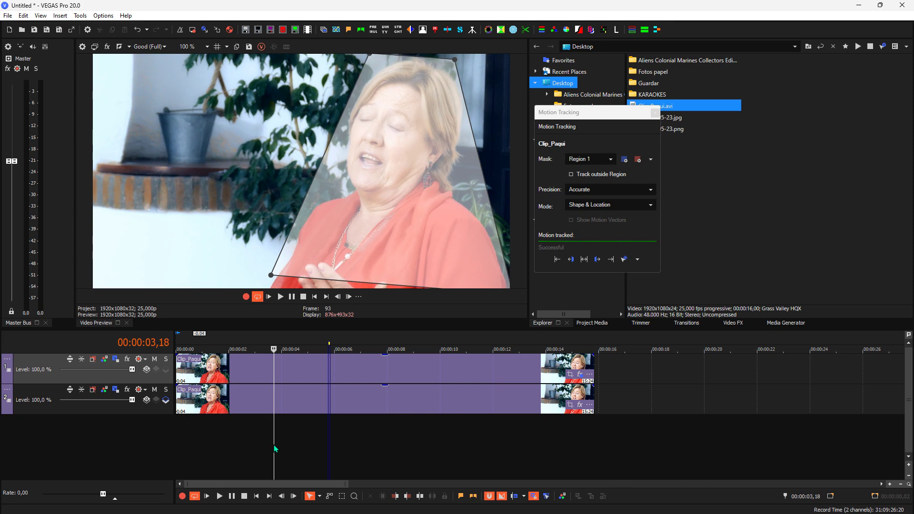
{"action": "left_click_drag", "start_coordinate": [275, 447], "coordinate": [143, 418]}
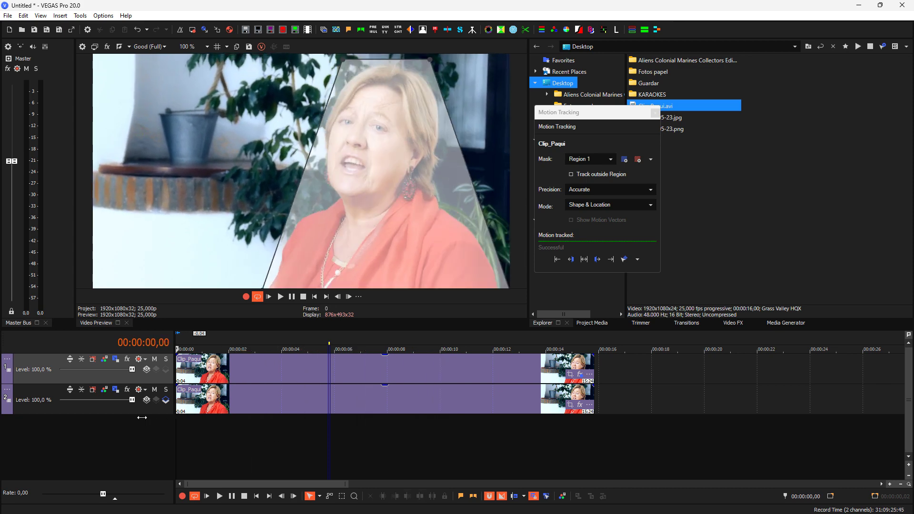
{"action": "left_click", "coordinate": [256, 495]}
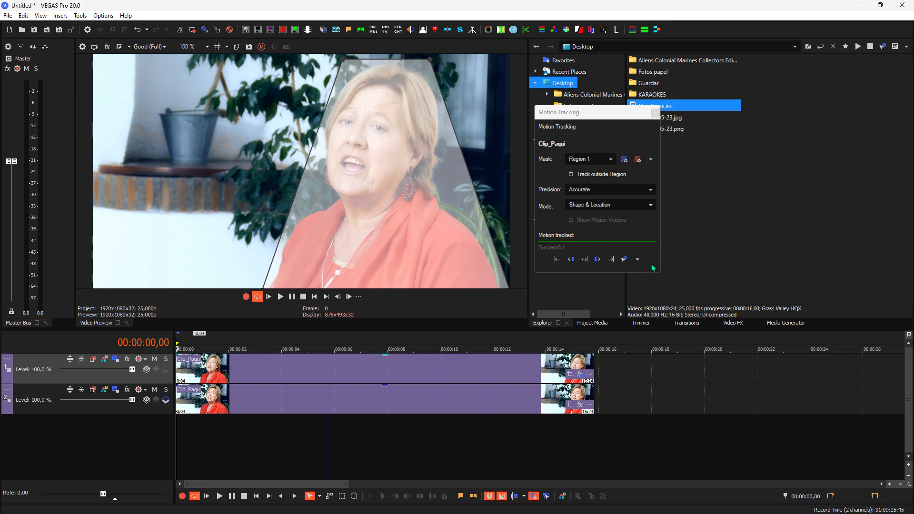
Step: Transfer the motion tracking data to the upper track's clip using Add Bezier Masking FX
{"action": "left_click", "coordinate": [638, 259]}
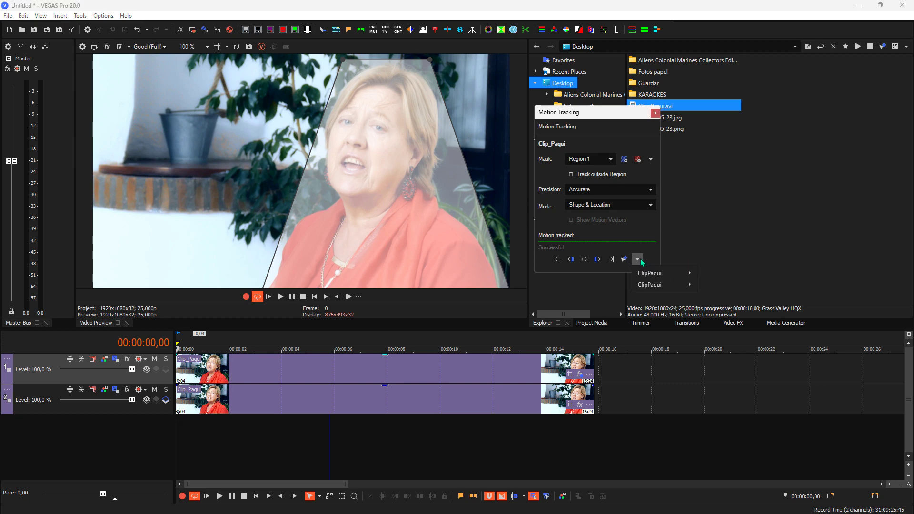
{"action": "mouse_move", "coordinate": [654, 286]}
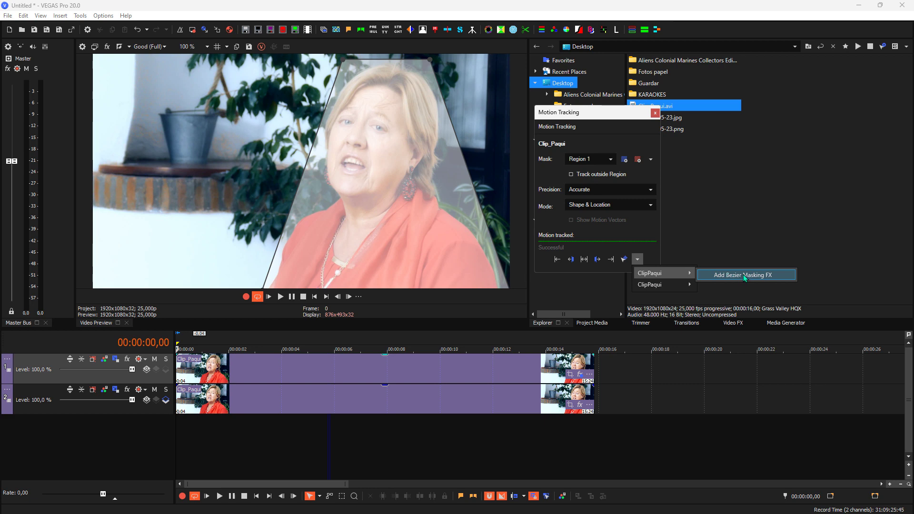
{"action": "left_click", "coordinate": [744, 275]}
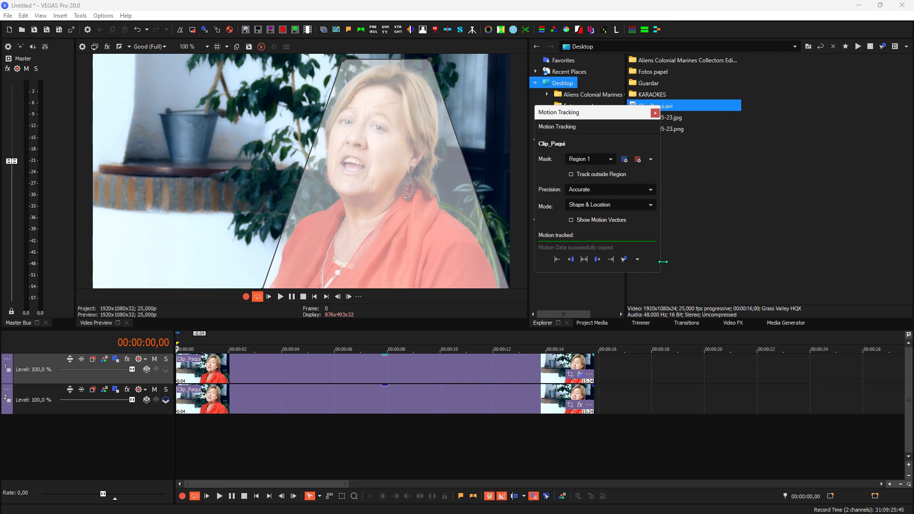
Step: Set Mask 1's type to Curve in the upper clip's Bézier Masking effect
{"action": "left_click", "coordinate": [580, 376]}
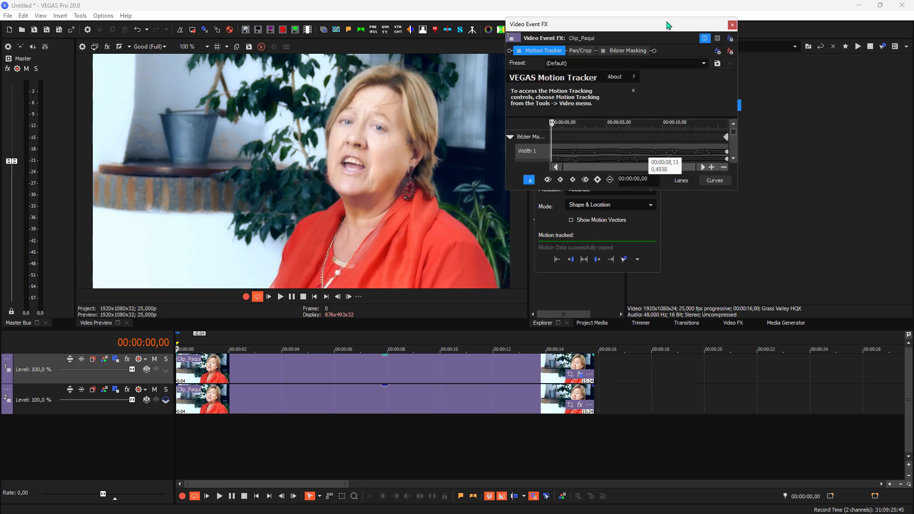
{"action": "left_click", "coordinate": [626, 51]}
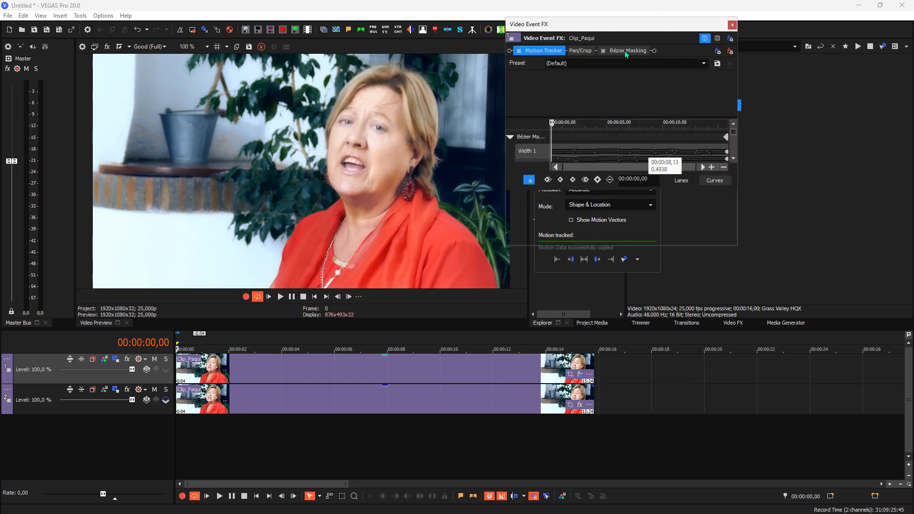
{"action": "left_click_drag", "start_coordinate": [611, 27], "coordinate": [663, 40]}
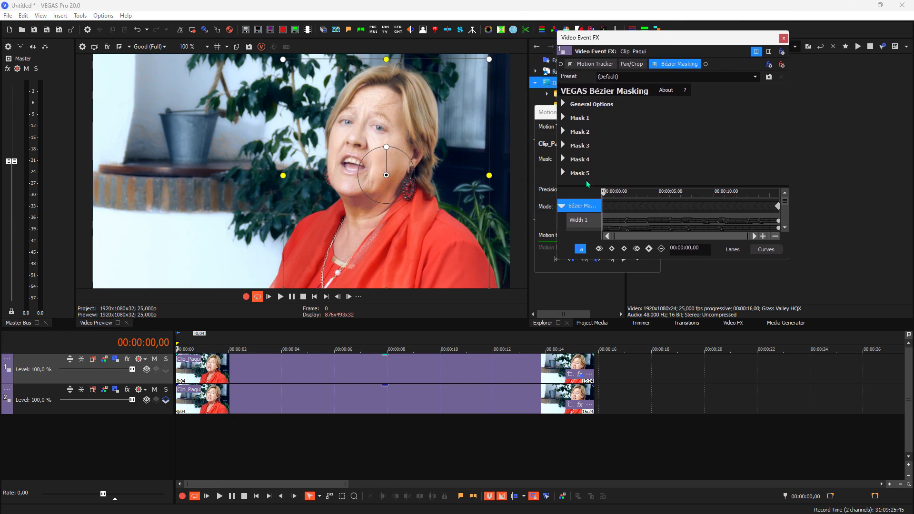
{"action": "left_click", "coordinate": [561, 209]}
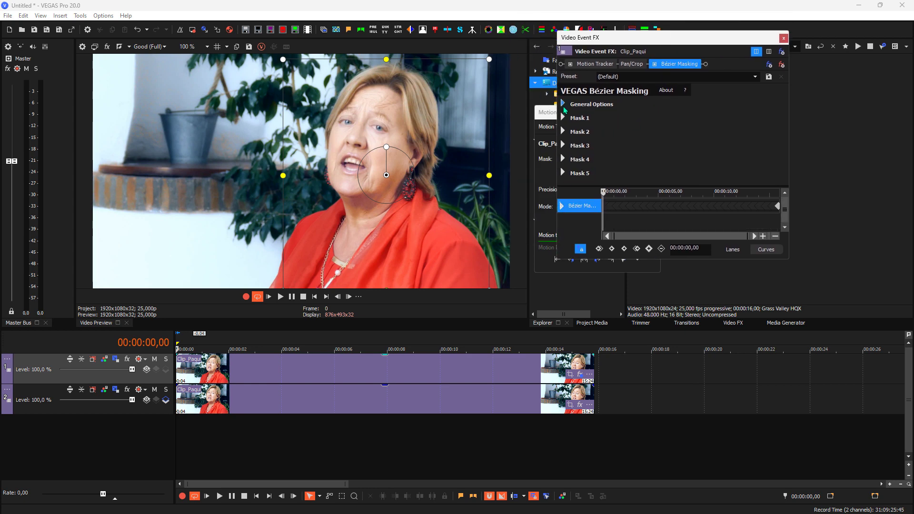
{"action": "left_click", "coordinate": [563, 105]}
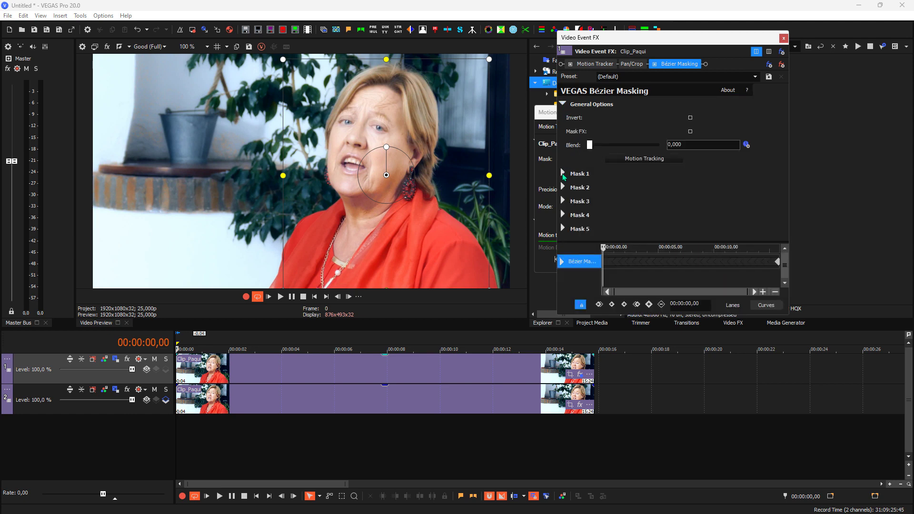
{"action": "left_click", "coordinate": [562, 174]}
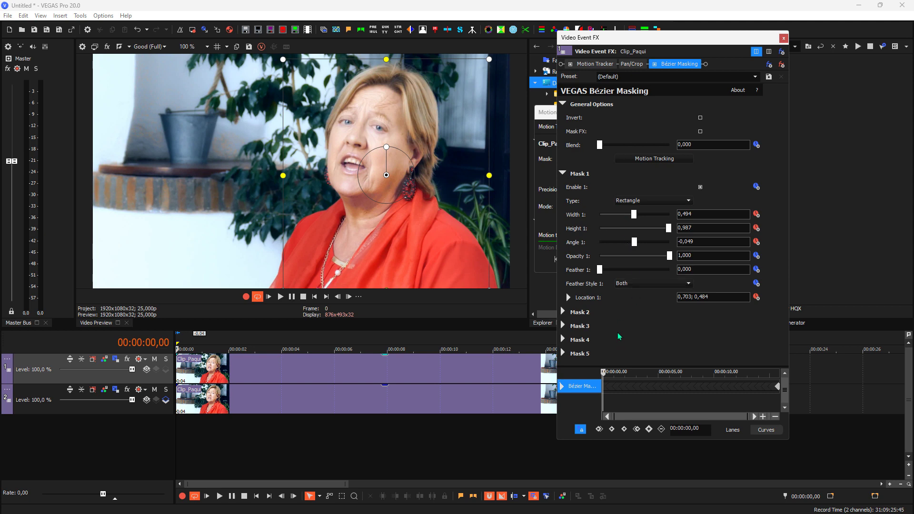
{"action": "left_click", "coordinate": [638, 200]}
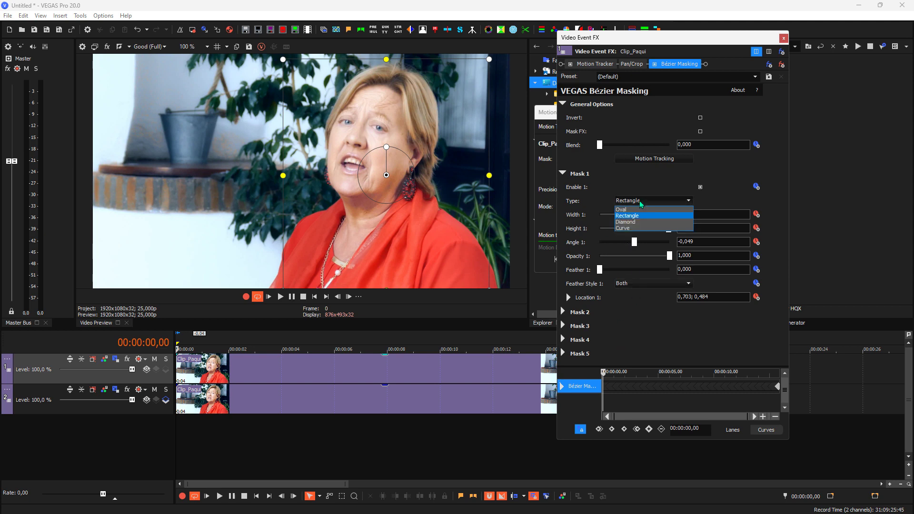
{"action": "left_click", "coordinate": [626, 228]}
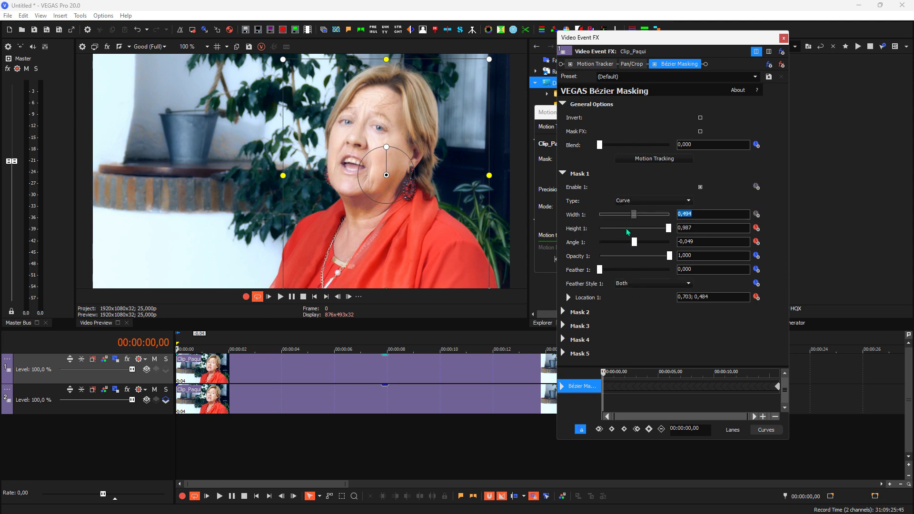
Step: At the first frame, start Mask 1's curve with points from the shoulder beside the plant up past the earring to the hair
{"action": "left_click", "coordinate": [256, 496]}
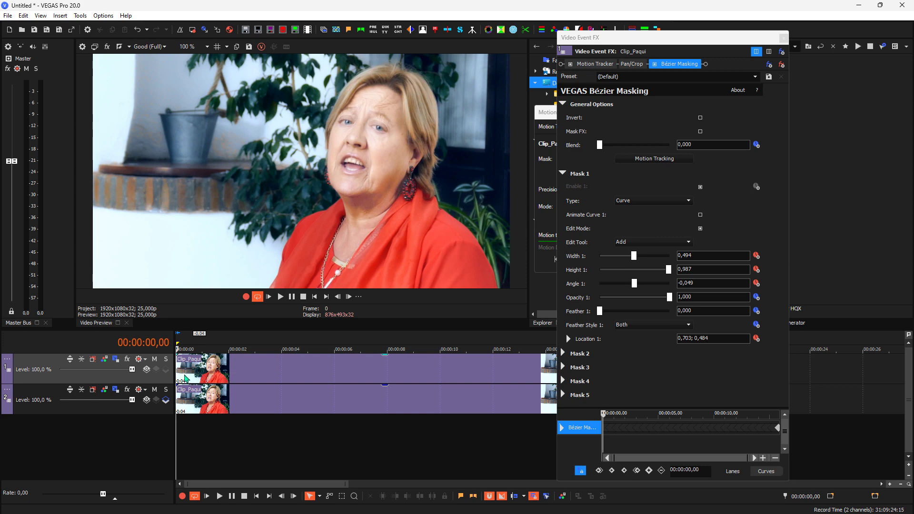
{"action": "left_click", "coordinate": [185, 377]}
{"action": "left_click", "coordinate": [258, 497]}
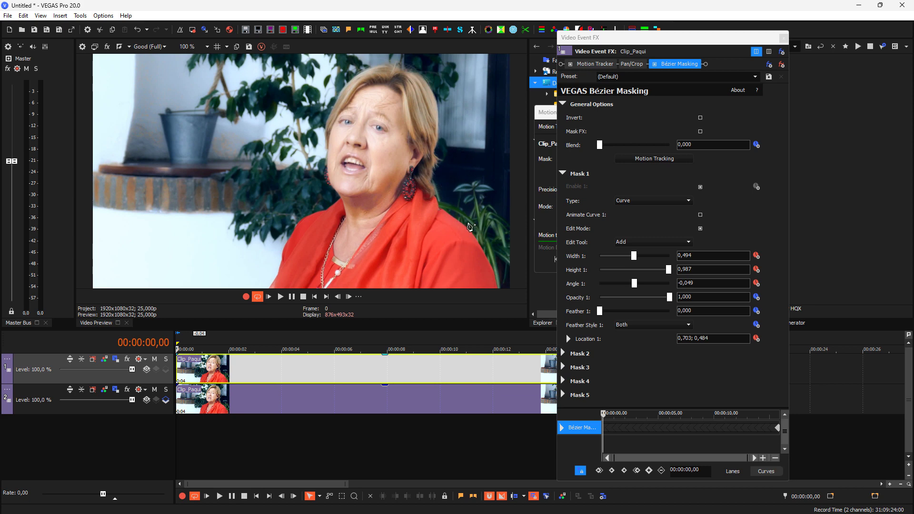
{"action": "left_click", "coordinate": [468, 223]}
{"action": "left_click", "coordinate": [450, 210]}
{"action": "left_click", "coordinate": [440, 191]}
{"action": "left_click", "coordinate": [441, 173]}
{"action": "left_click", "coordinate": [445, 156]}
{"action": "left_click", "coordinate": [445, 135]}
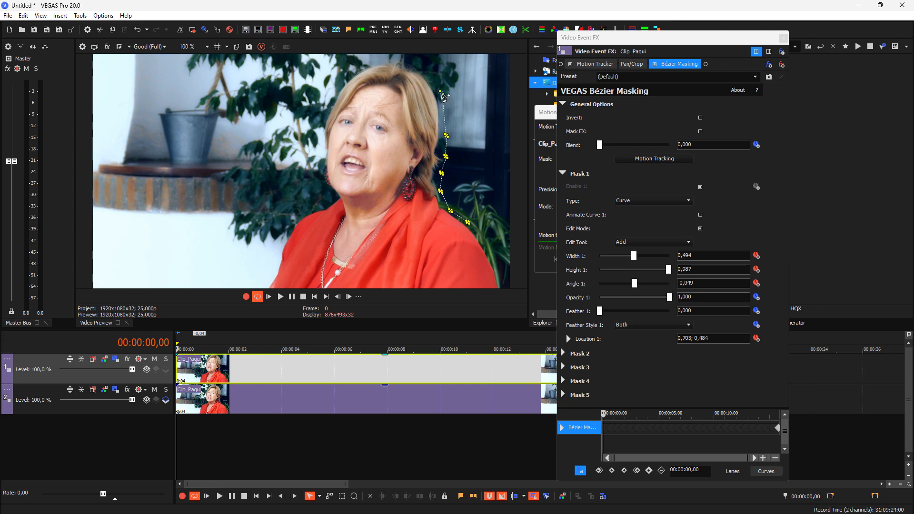
Step: Continue the mask curve over the top of the woman's head and down the opposite side to cheek level
{"action": "left_click", "coordinate": [415, 59]}
{"action": "left_click", "coordinate": [386, 56]}
{"action": "left_click", "coordinate": [336, 78]}
{"action": "left_click", "coordinate": [323, 93]}
{"action": "left_click", "coordinate": [324, 106]}
{"action": "left_click", "coordinate": [316, 127]}
{"action": "left_click", "coordinate": [316, 152]}
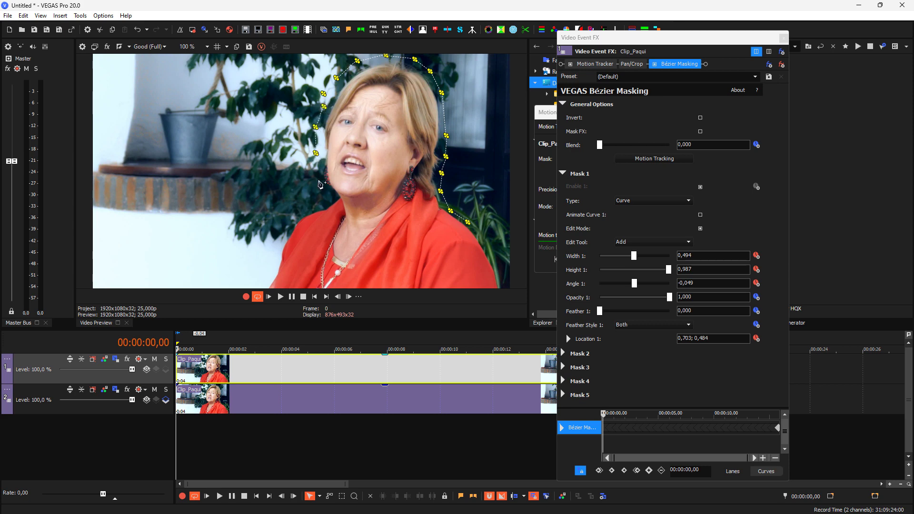
Step: Extend the mask curve past the woman's jaw and along the shoulder nearest the brick ledge to the frame's lower edge
{"action": "left_click", "coordinate": [318, 179]}
{"action": "left_click", "coordinate": [330, 195]}
{"action": "left_click", "coordinate": [307, 208]}
{"action": "left_click", "coordinate": [278, 231]}
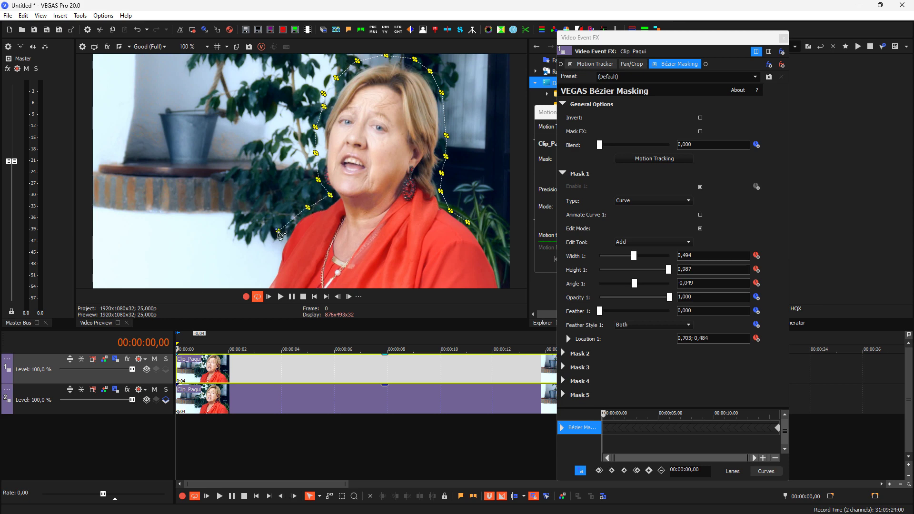
{"action": "left_click", "coordinate": [270, 254]}
{"action": "left_click", "coordinate": [260, 285]}
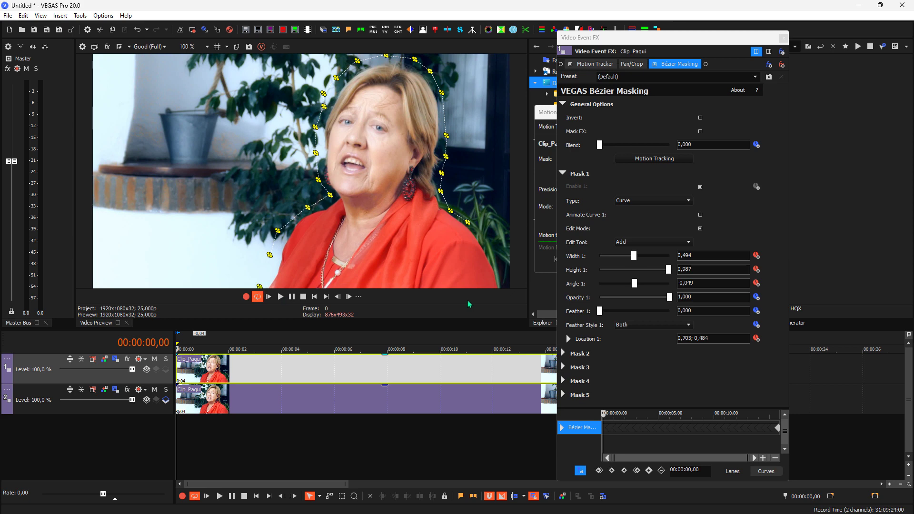
Step: Close the mask curve around the shoulder beside the plant at its first point, and turn off Edit Mode
{"action": "left_click", "coordinate": [502, 287]}
{"action": "left_click", "coordinate": [498, 262]}
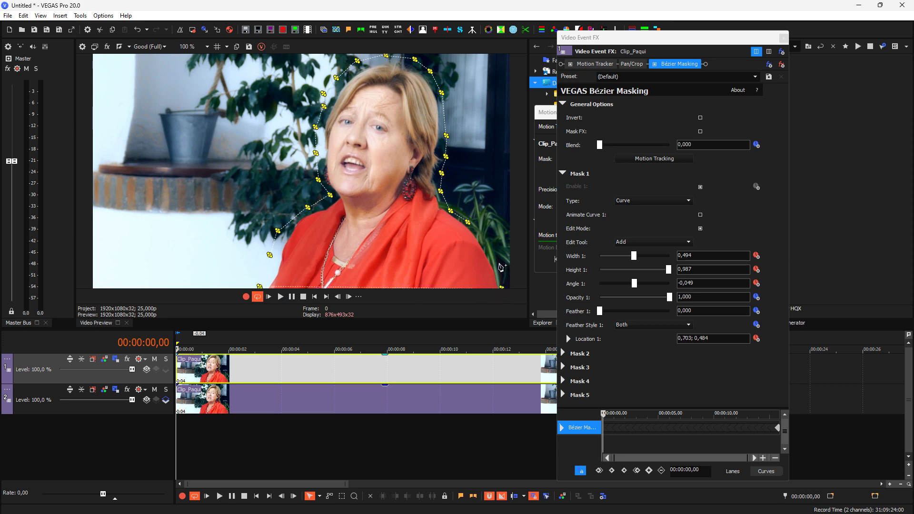
{"action": "left_click", "coordinate": [485, 242]}
{"action": "left_click", "coordinate": [468, 224]}
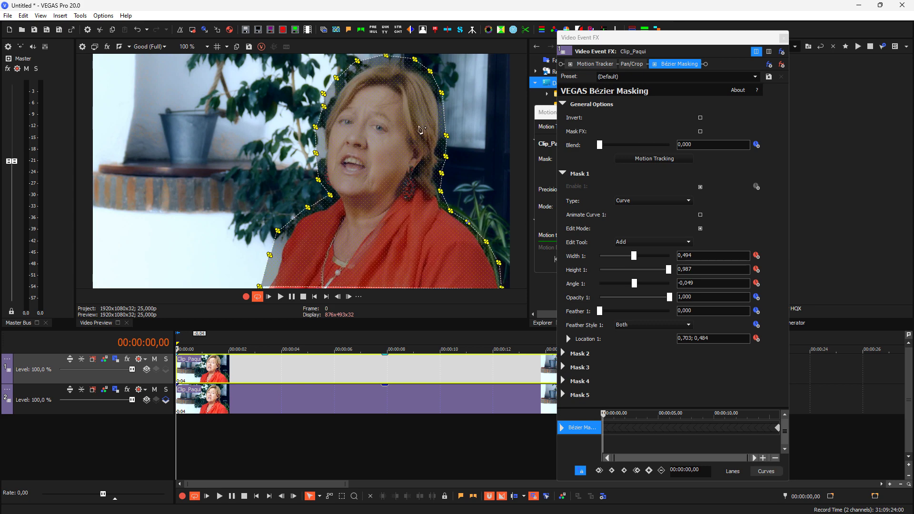
{"action": "left_click", "coordinate": [700, 228]}
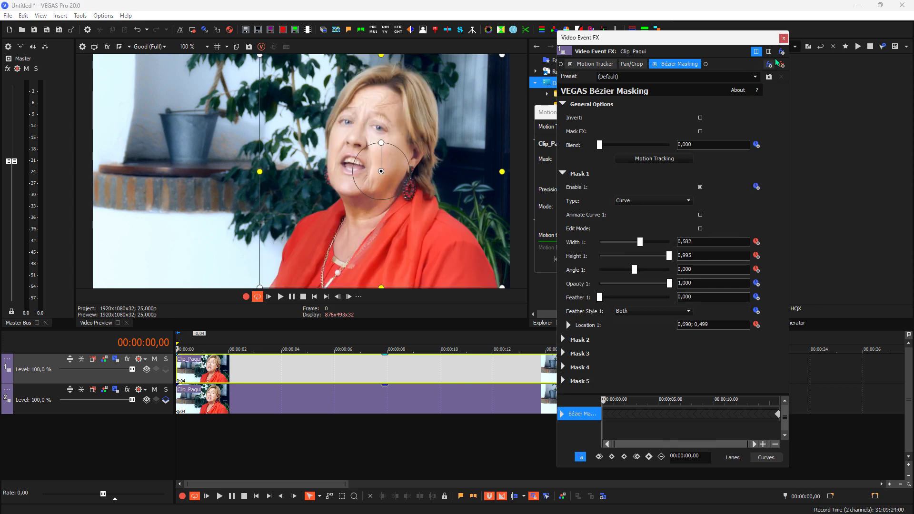
{"action": "left_click", "coordinate": [784, 38]}
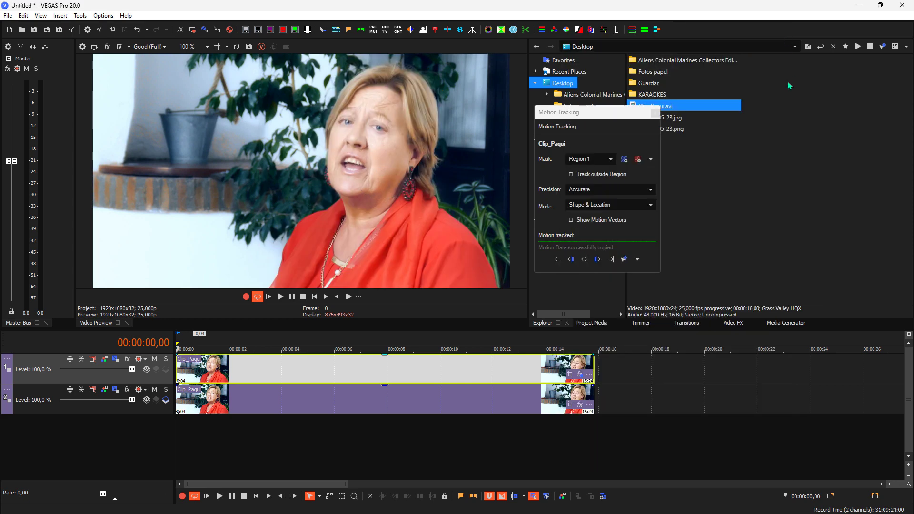
Step: Add the VEGAS Gaussian Blur effect to the lower track's clip
{"action": "left_click", "coordinate": [580, 405]}
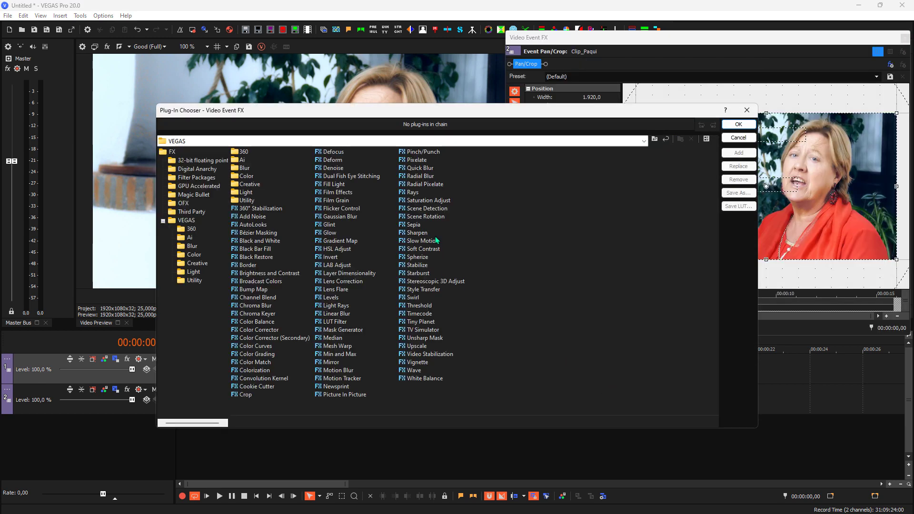
{"action": "left_click", "coordinate": [339, 217]}
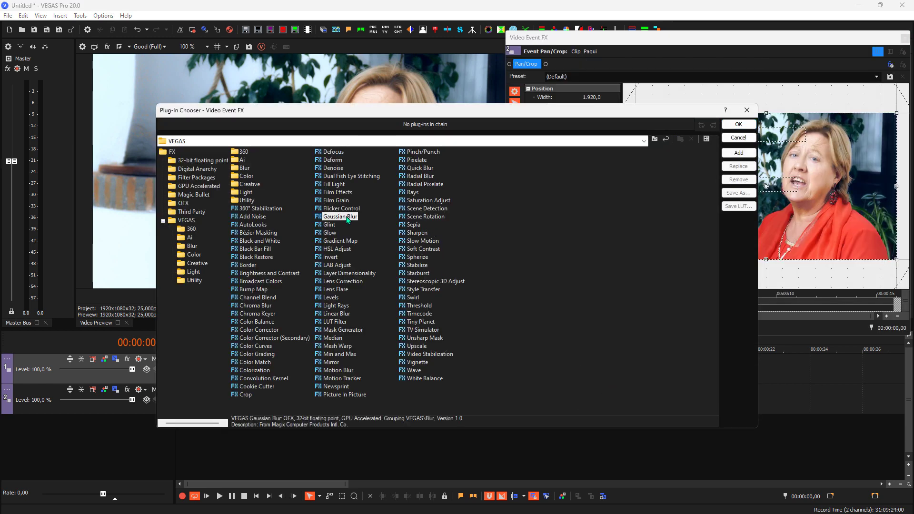
{"action": "left_click", "coordinate": [738, 153]}
{"action": "left_click", "coordinate": [747, 128]}
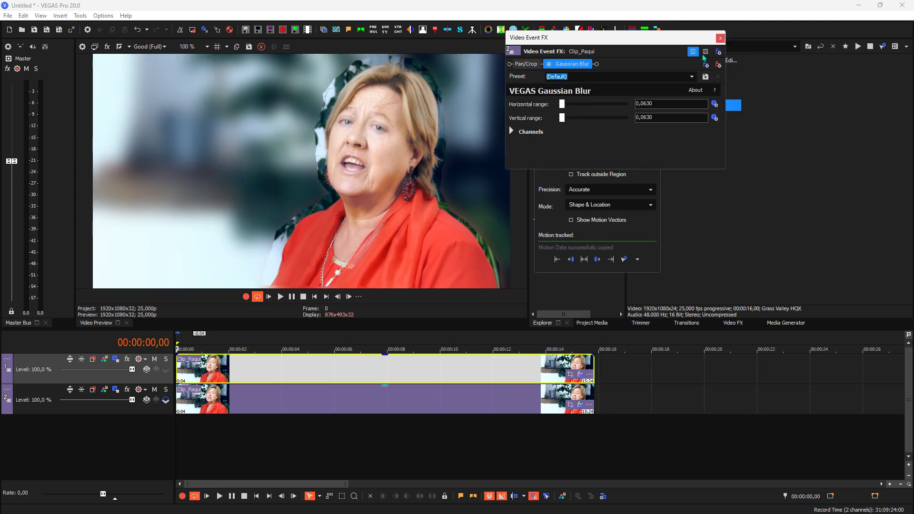
Step: Set the Gaussian Blur's horizontal and vertical ranges to 0,0140
{"action": "left_click_drag", "start_coordinate": [656, 108], "coordinate": [642, 106]}
{"action": "type", "text": "140"}
{"action": "mouse_move", "coordinate": [651, 117]}
{"action": "left_mouse_down"}
{"action": "mouse_move", "coordinate": [643, 117]}
{"action": "mouse_move", "coordinate": [647, 132]}
{"action": "left_mouse_up"}
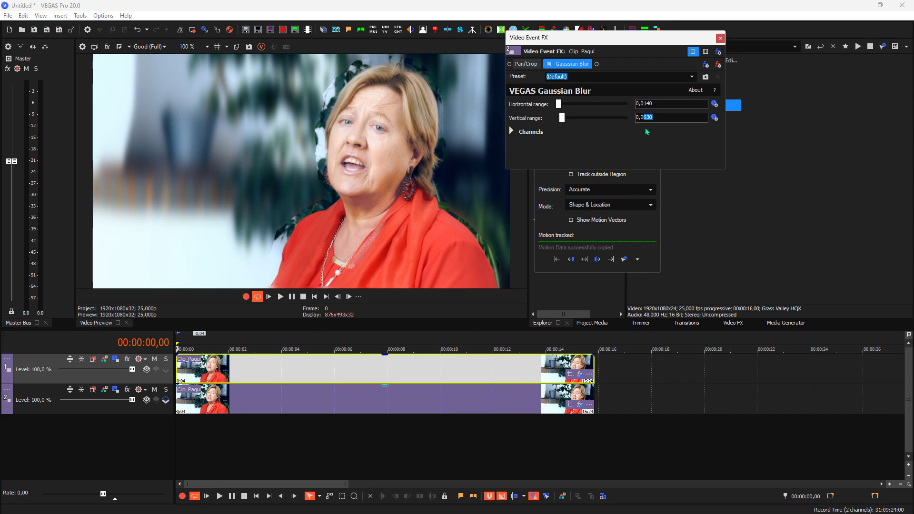
{"action": "type", "text": "140"}
{"action": "left_click", "coordinate": [672, 104]}
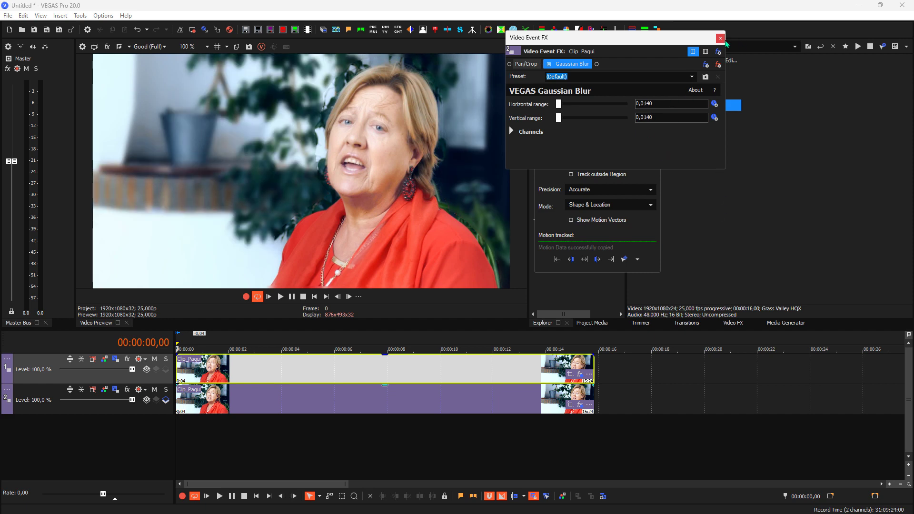
{"action": "left_click", "coordinate": [720, 38]}
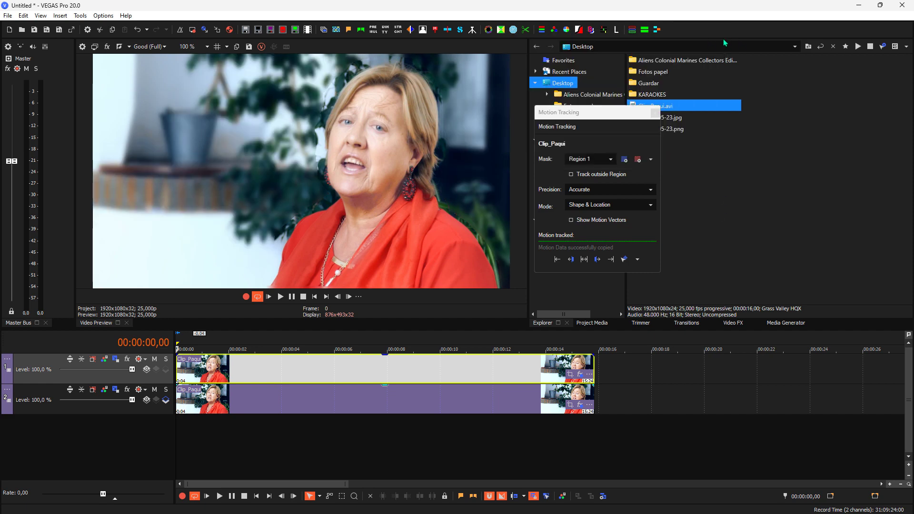
Step: Close the Motion Tracking window and play the clip briefly to check the mask against the blurred background
{"action": "left_click", "coordinate": [655, 112]}
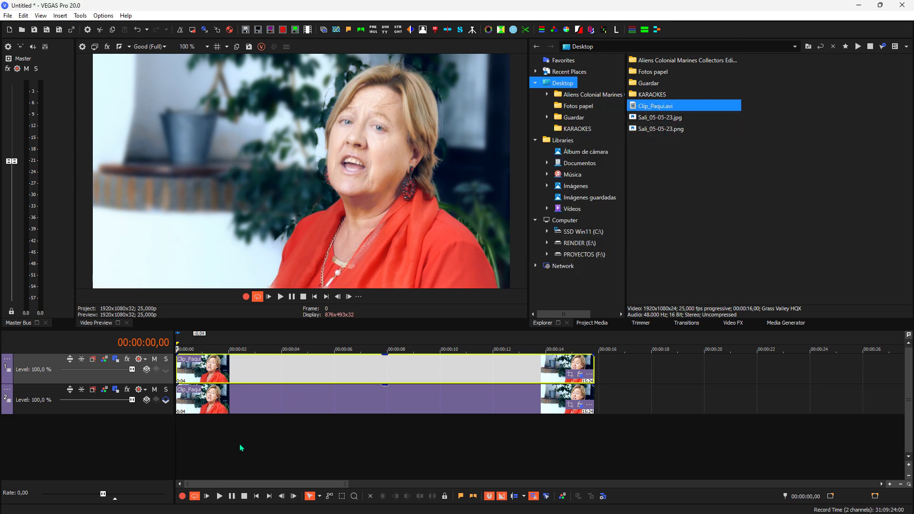
{"action": "key", "text": "space"}
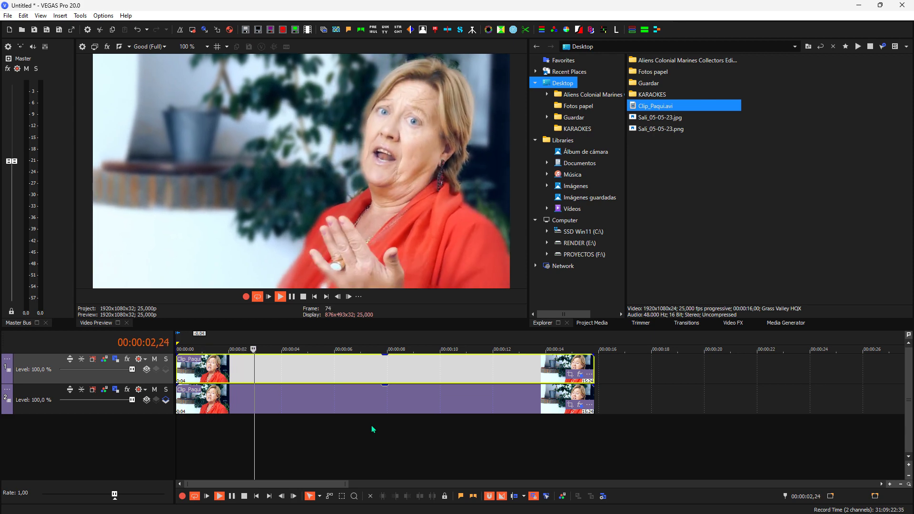
{"action": "left_click", "coordinate": [303, 296]}
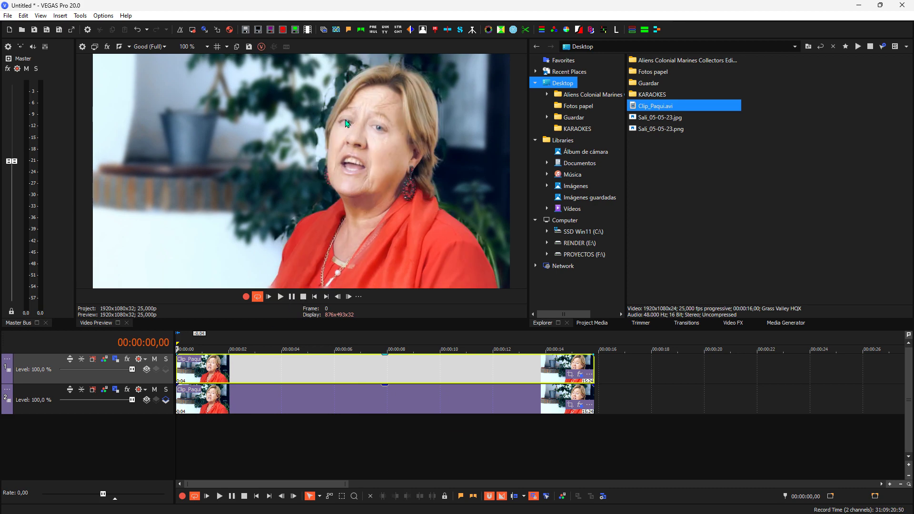
Step: In the upper clip's Bézier Masking effect, set Mask 1's feather to about 10,204 with the Both feather style
{"action": "left_click", "coordinate": [580, 375]}
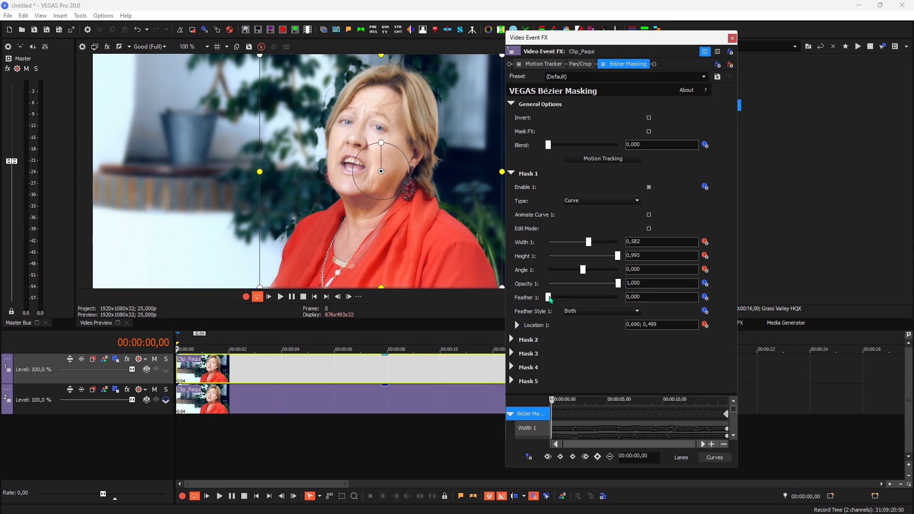
{"action": "left_click_drag", "start_coordinate": [549, 297], "coordinate": [552, 298]}
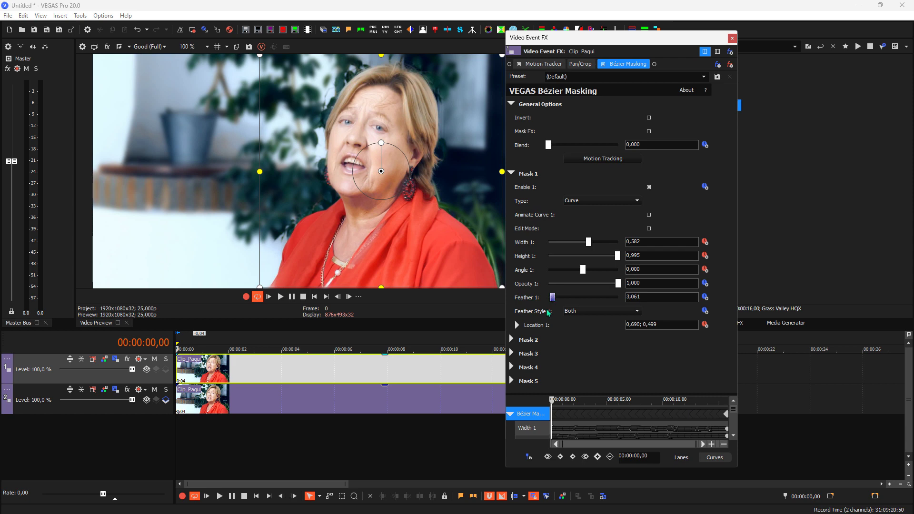
{"action": "left_click", "coordinate": [577, 311]}
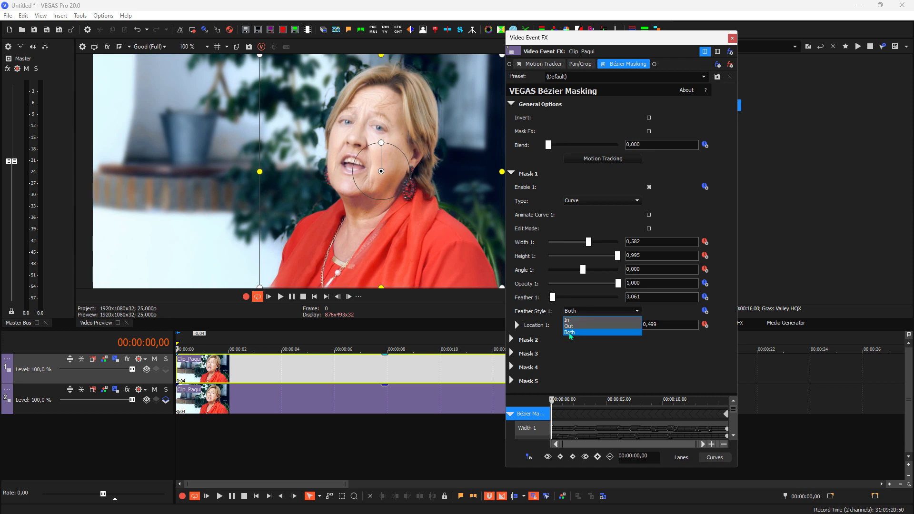
{"action": "left_click", "coordinate": [568, 333]}
{"action": "left_click_drag", "start_coordinate": [552, 297], "coordinate": [562, 301]}
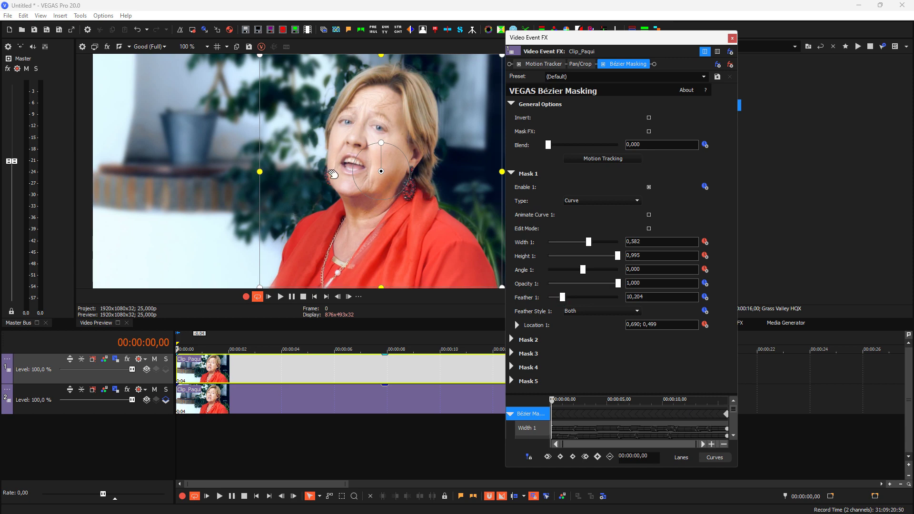
{"action": "left_click", "coordinate": [731, 38]}
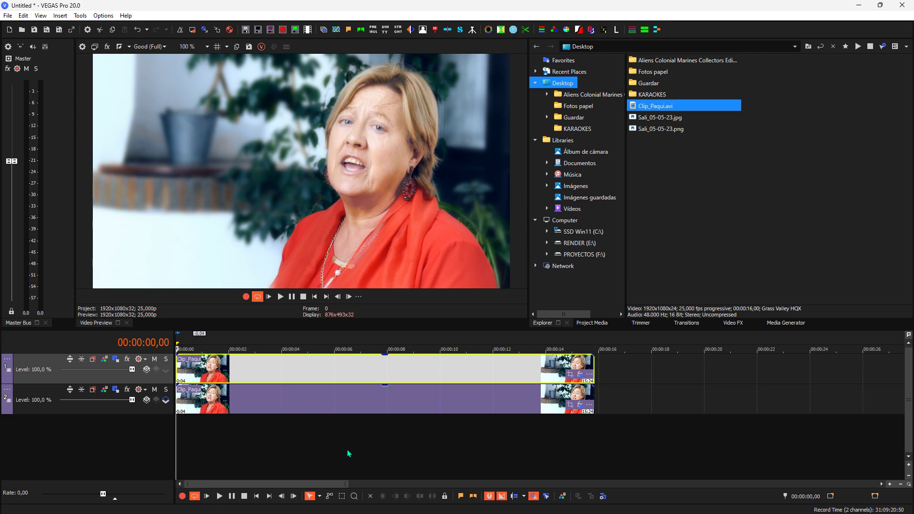
Step: Play the feathered composite, and solo the upper track to replay only the masked woman from the start
{"action": "left_click", "coordinate": [221, 496]}
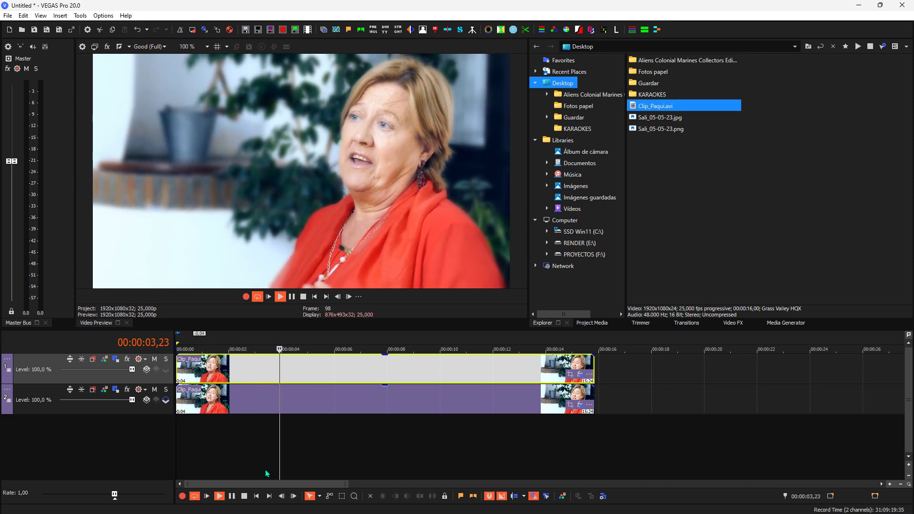
{"action": "key", "text": "Return"}
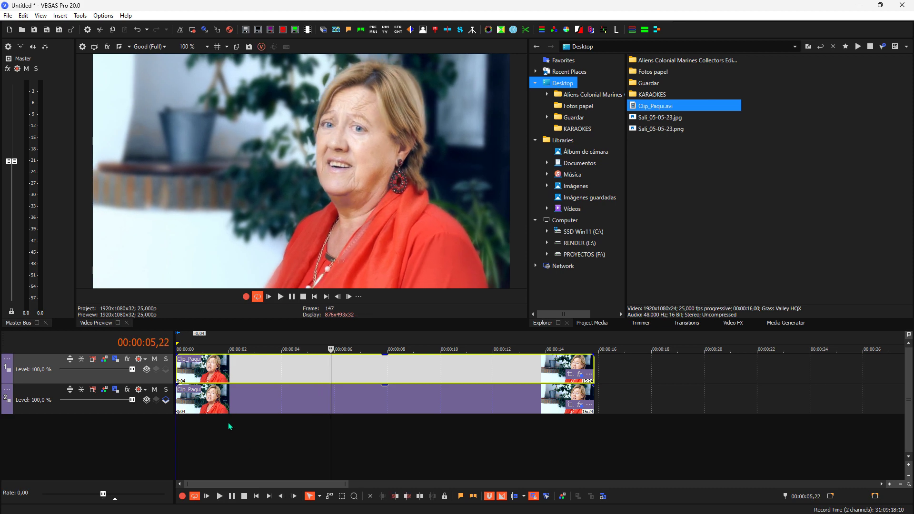
{"action": "left_click", "coordinate": [166, 360]}
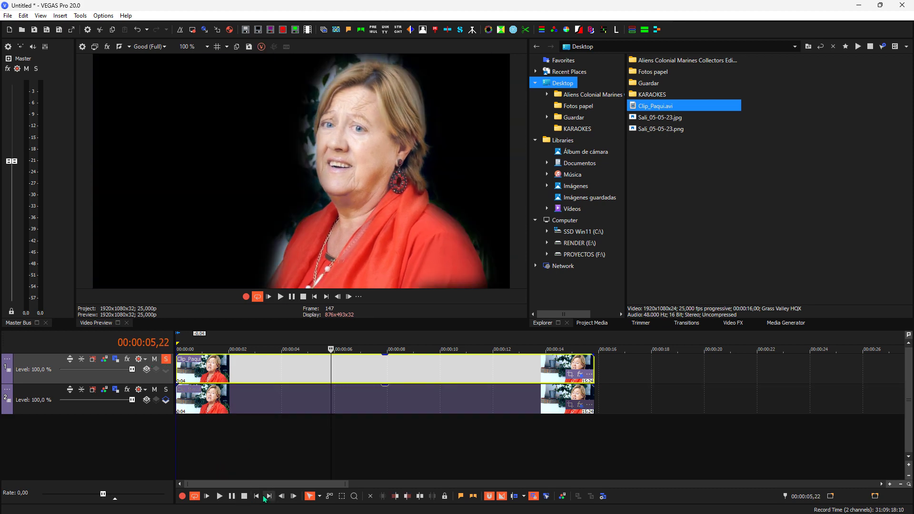
{"action": "left_click", "coordinate": [256, 496]}
{"action": "left_click", "coordinate": [219, 495]}
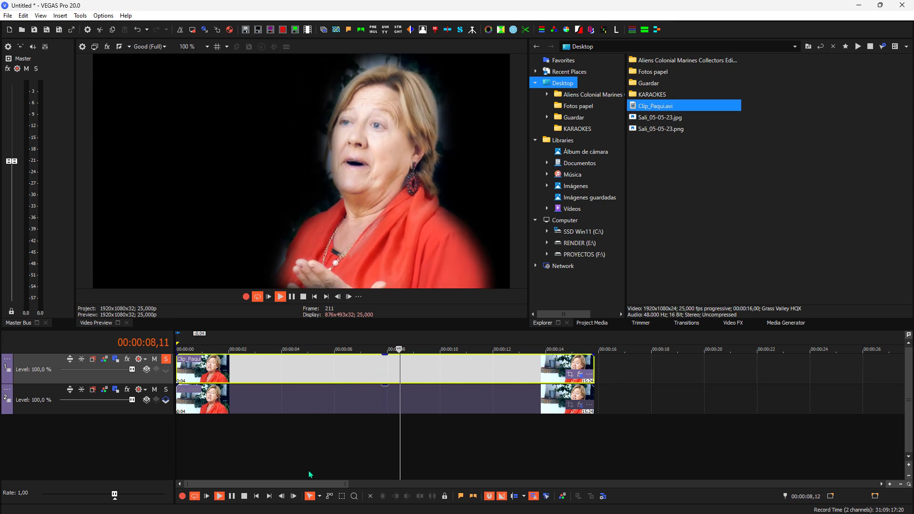
{"action": "key", "text": "Return"}
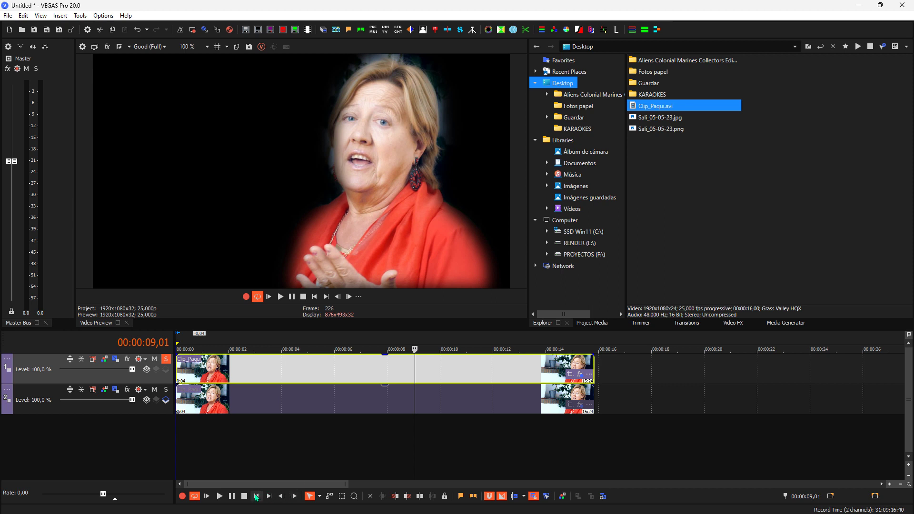
{"action": "left_click", "coordinate": [257, 496]}
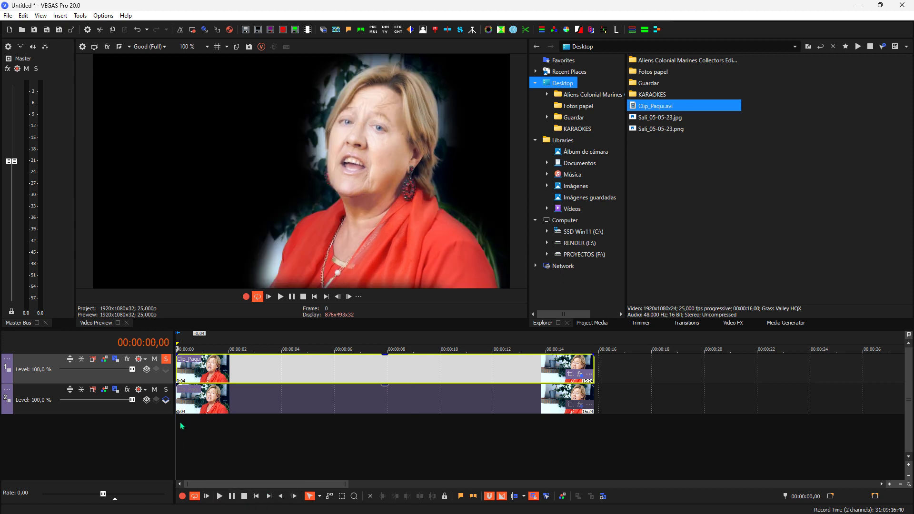
Step: Turn off the upper track's solo and play the full composite, returning to the timeline start
{"action": "left_click", "coordinate": [164, 361]}
{"action": "key", "text": "space"}
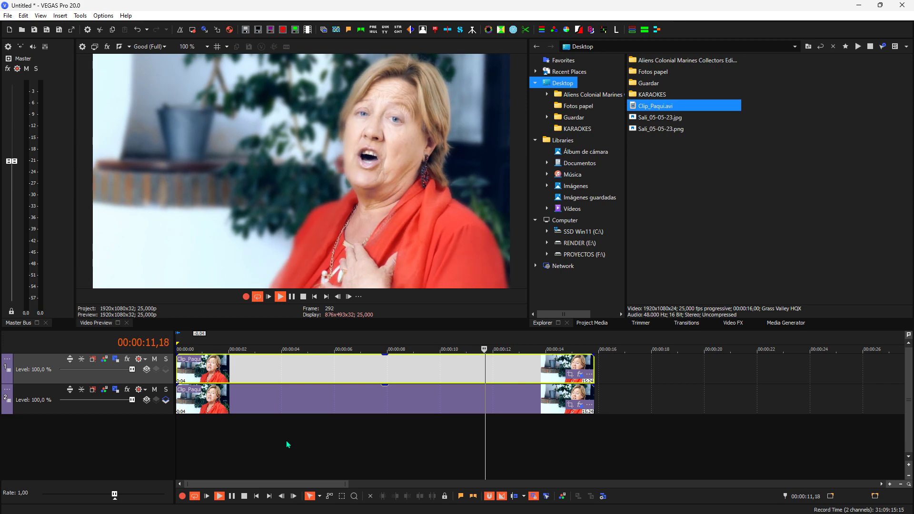
{"action": "key", "text": "space"}
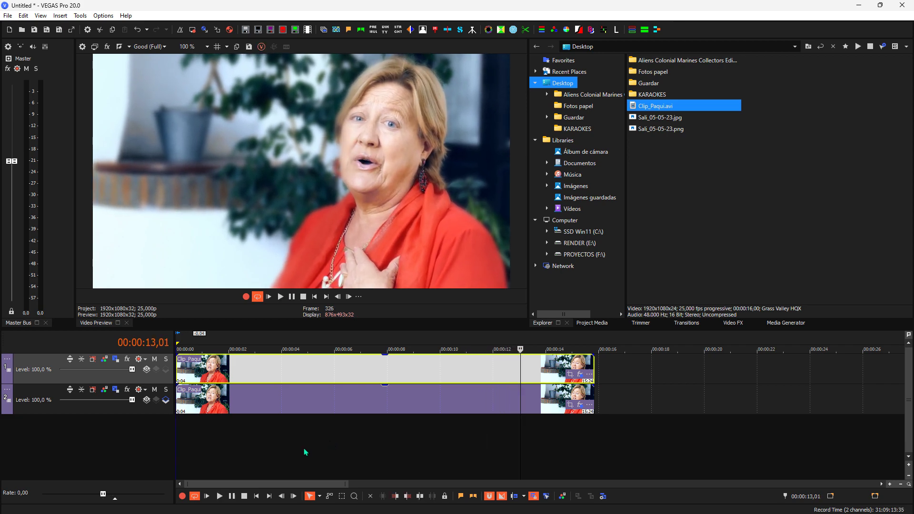
{"action": "left_click", "coordinate": [246, 449]}
{"action": "left_click", "coordinate": [256, 496]}
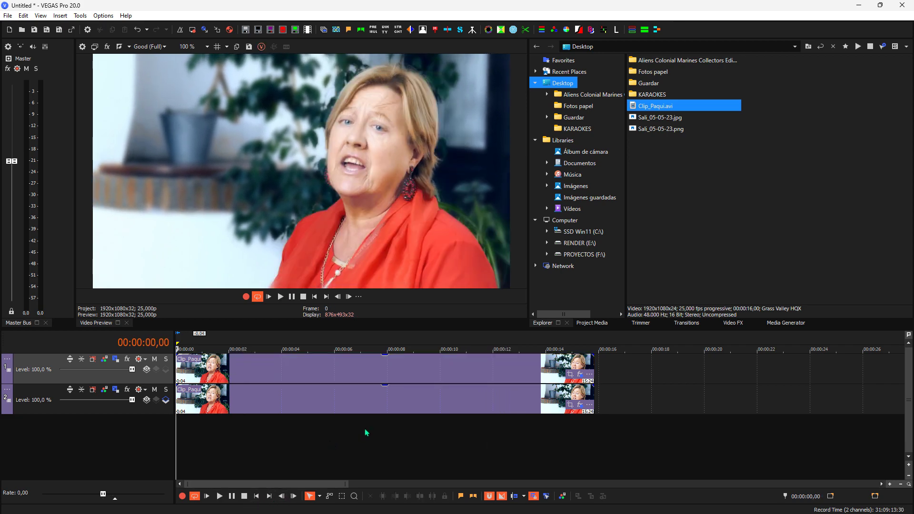